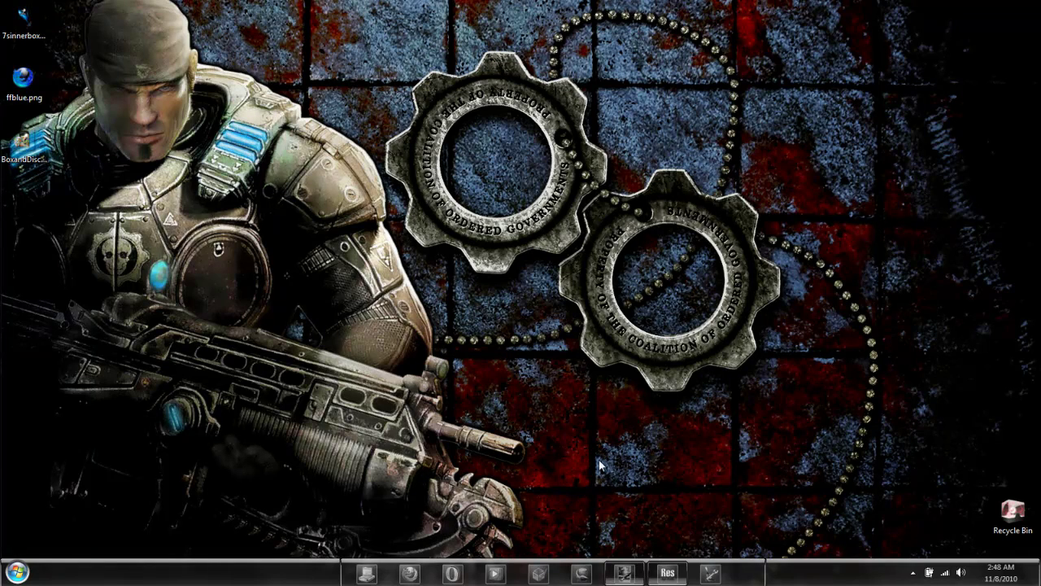
# - Reopen shell32.dll in Restorator from the recent files and expand its Icon resources
pyautogui.click(667, 571)
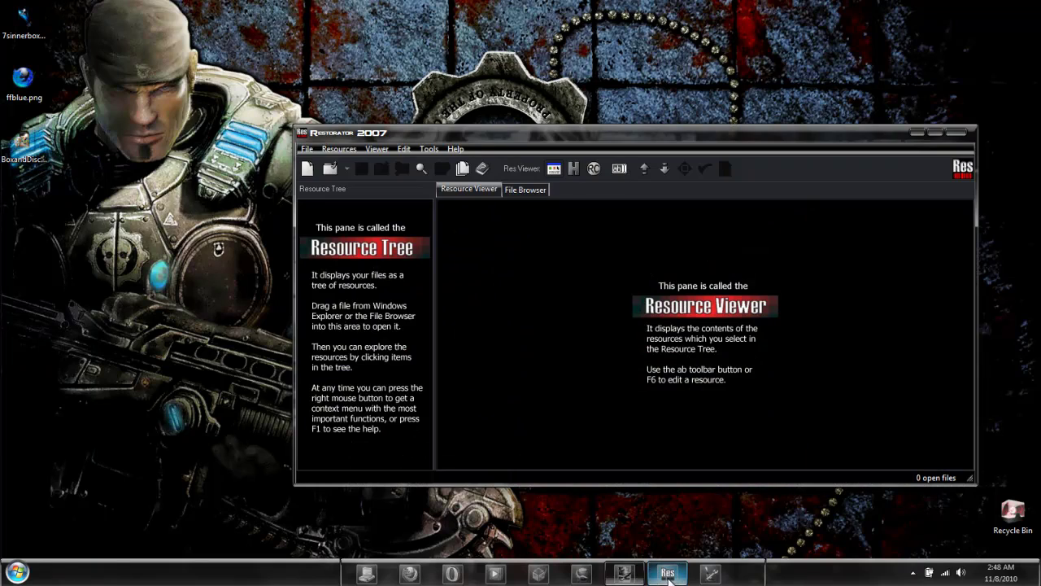
pyautogui.click(306, 149)
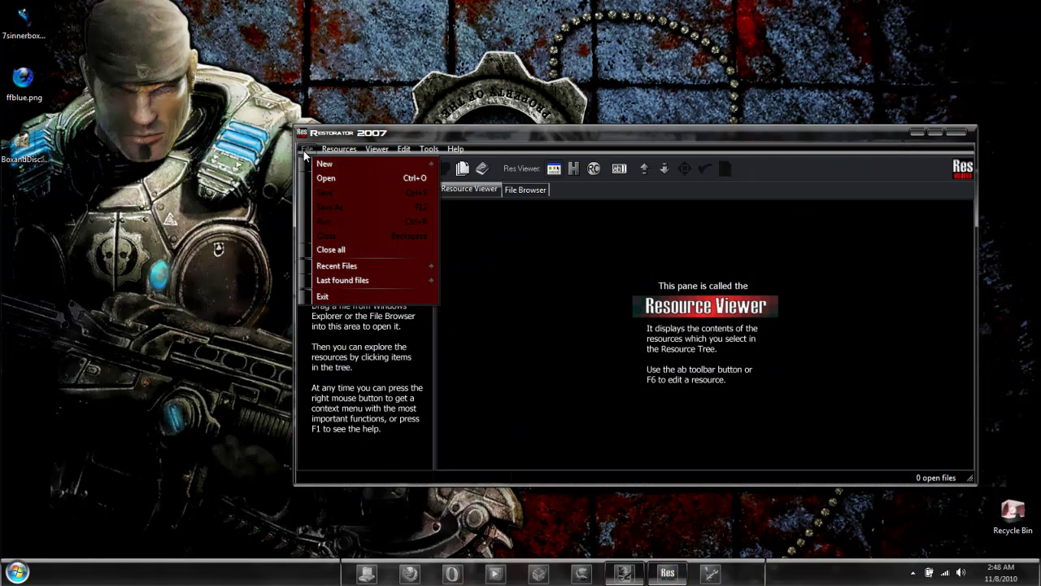
pyautogui.moveTo(417, 275)
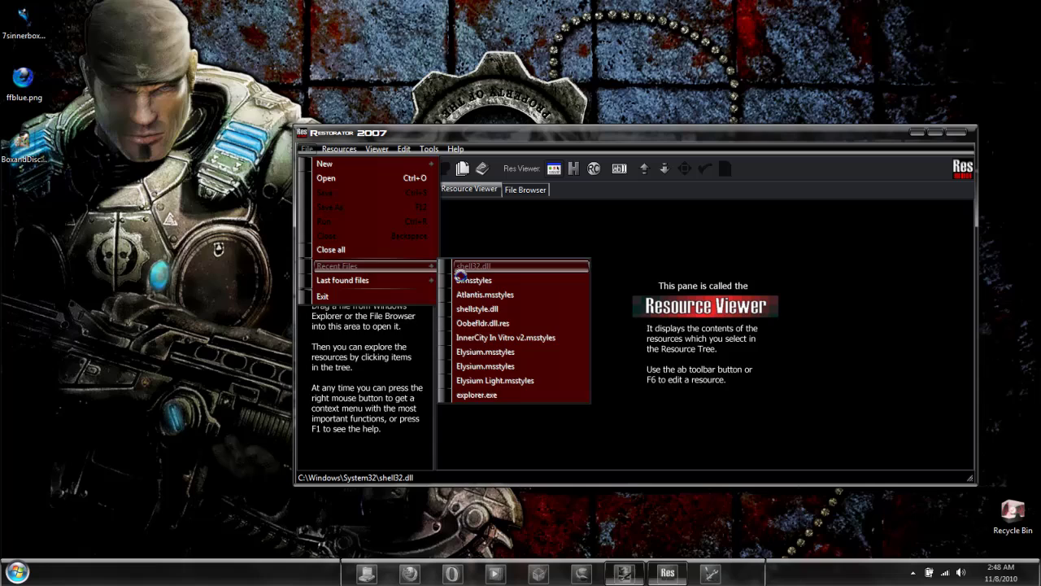
pyautogui.click(452, 266)
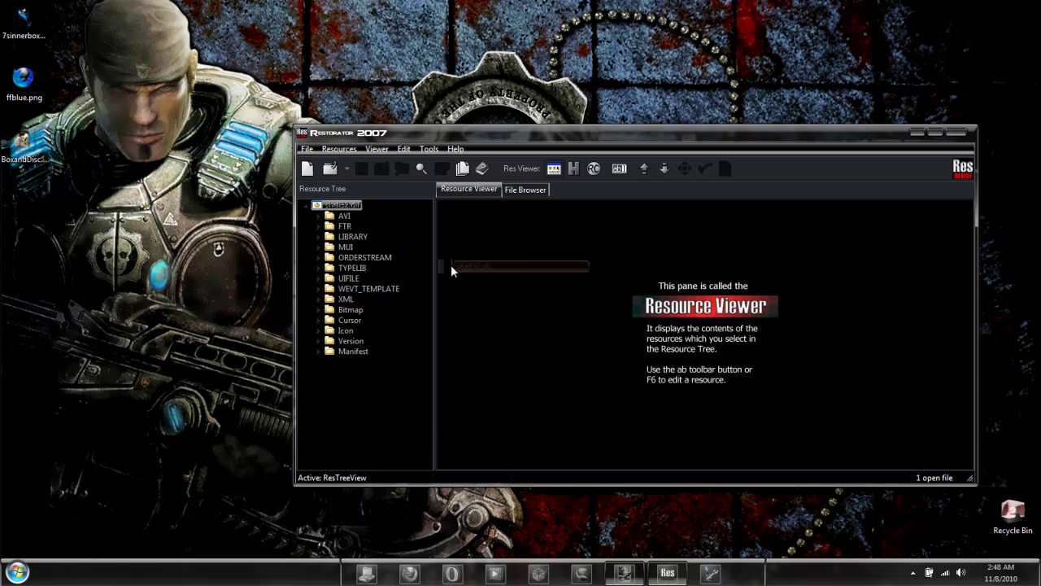
pyautogui.doubleClick(318, 327)
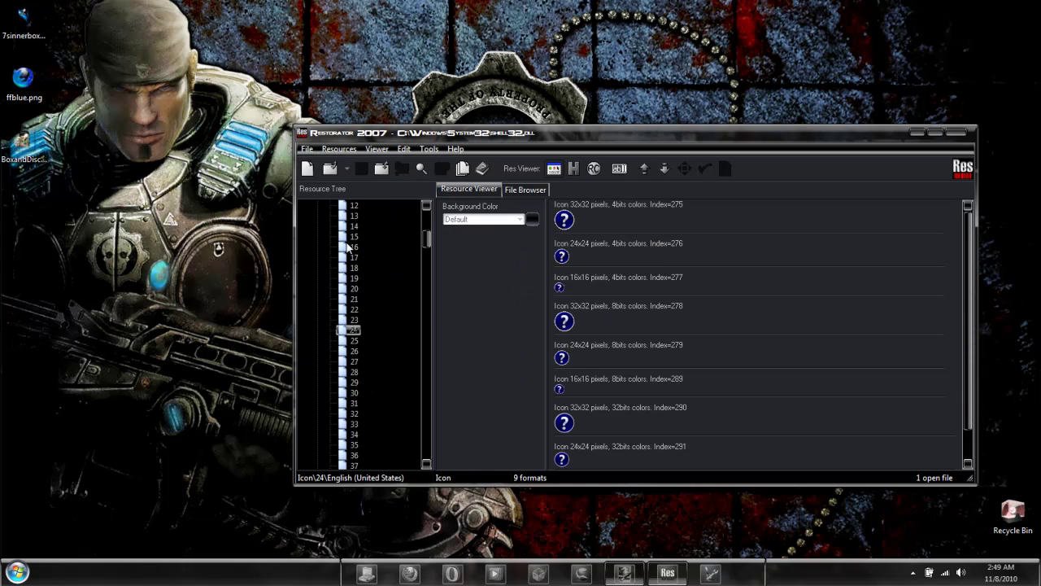
# - Preview several icon groups, including icon 20's three 32x32 formats and group 32's blue bin
pyautogui.click(349, 258)
pyautogui.click(353, 290)
pyautogui.click(347, 345)
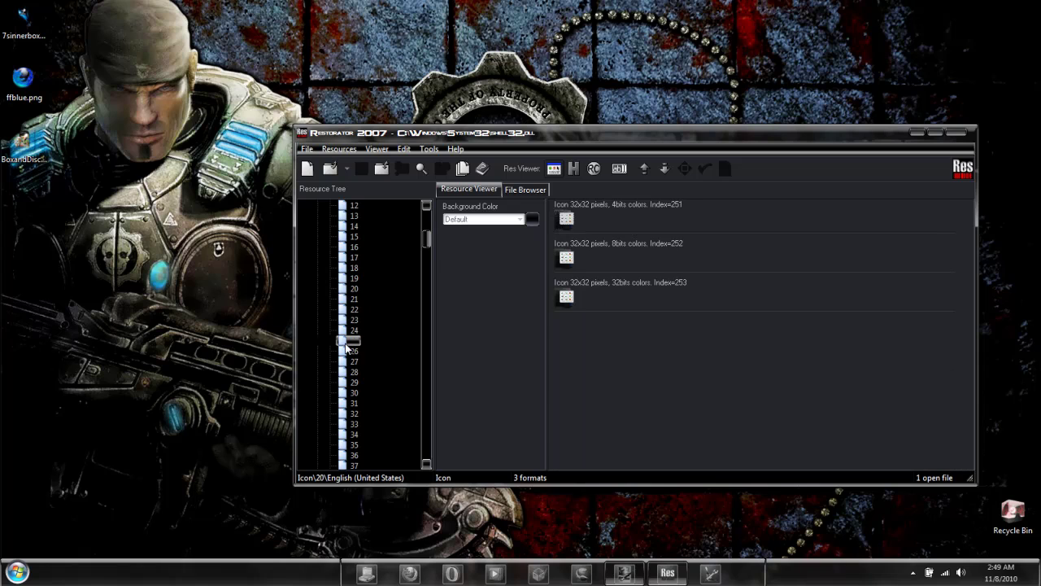
pyautogui.click(354, 382)
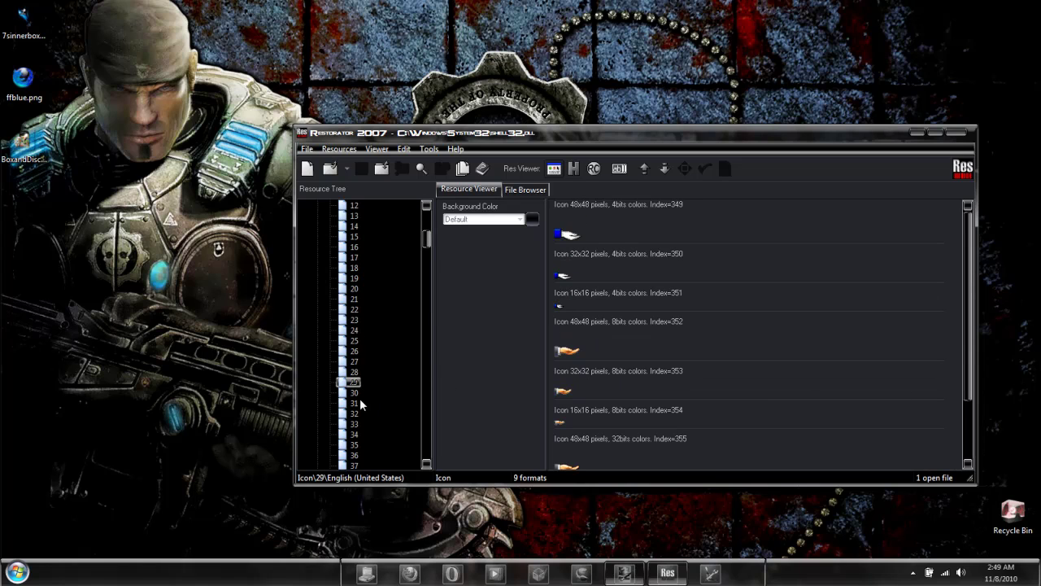
pyautogui.click(354, 414)
pyautogui.scroll(-9, 832, 305)
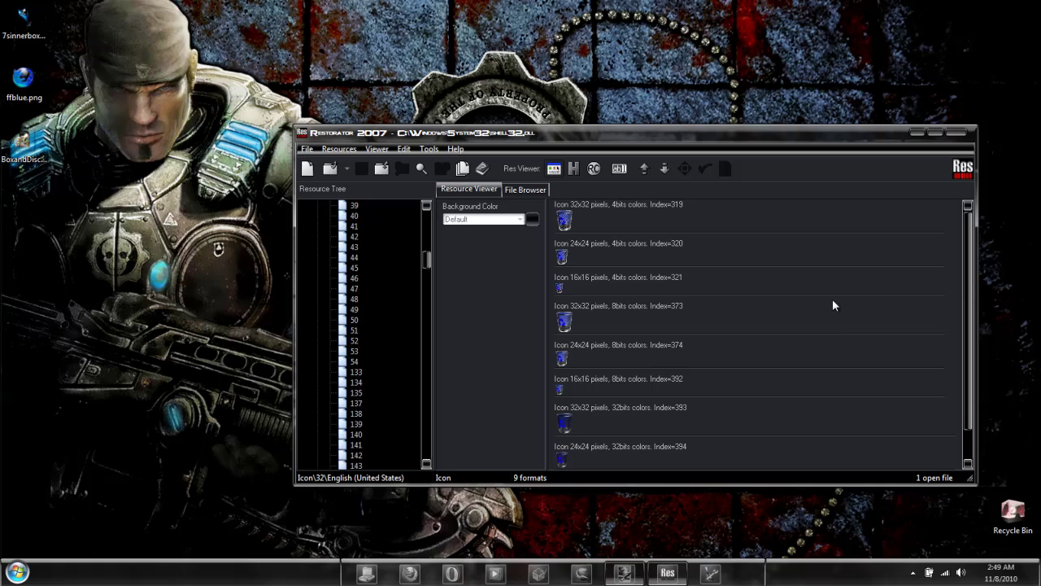
# - Browse groups 135, 48 and 44, showing their 16x16, lock and star icon formats
pyautogui.click(351, 392)
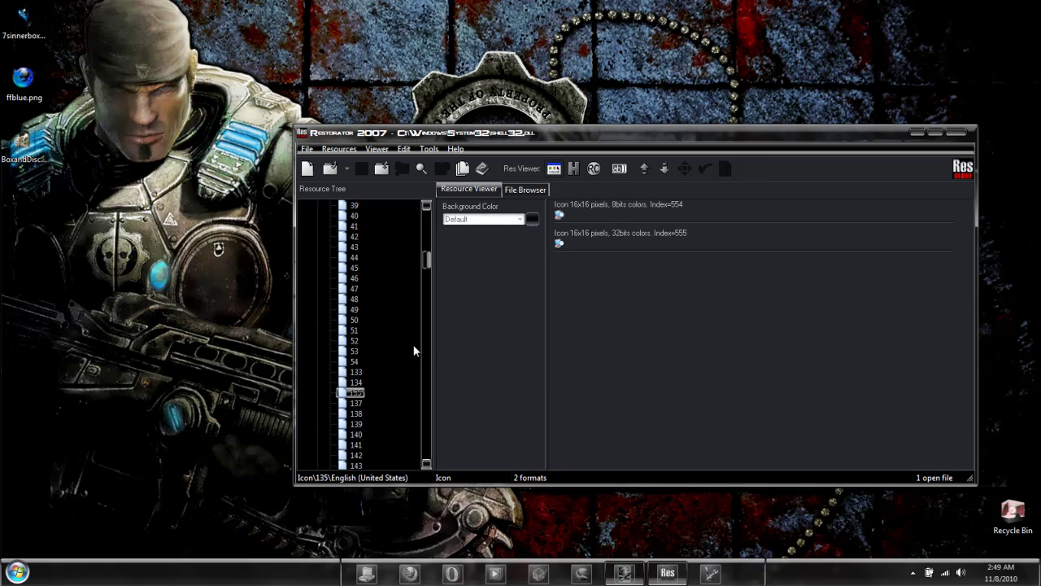
pyautogui.click(353, 315)
pyautogui.click(349, 340)
pyautogui.click(352, 299)
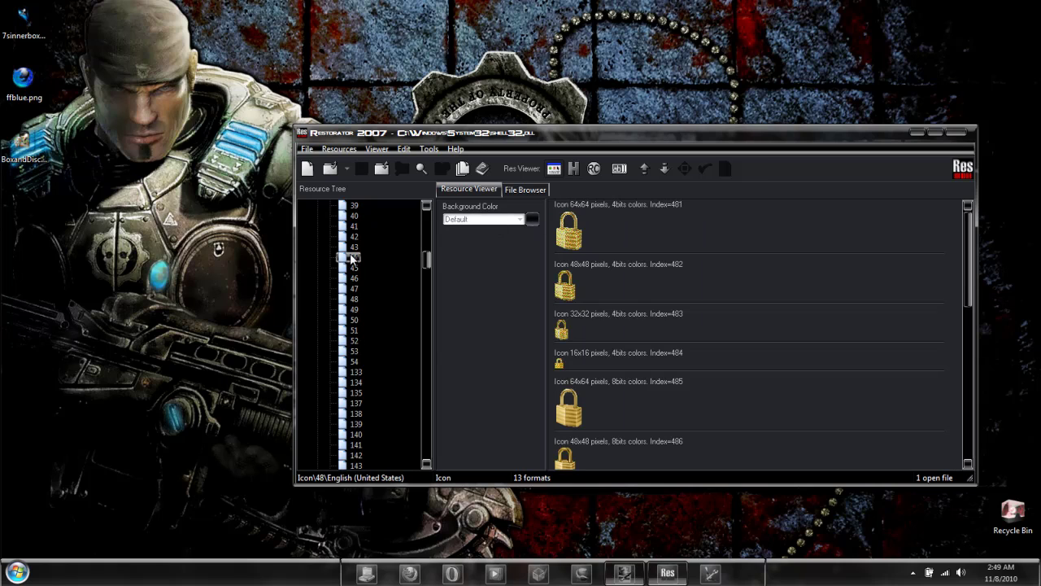
pyautogui.click(352, 258)
pyautogui.moveTo(969, 244); pyautogui.dragTo(969, 352)
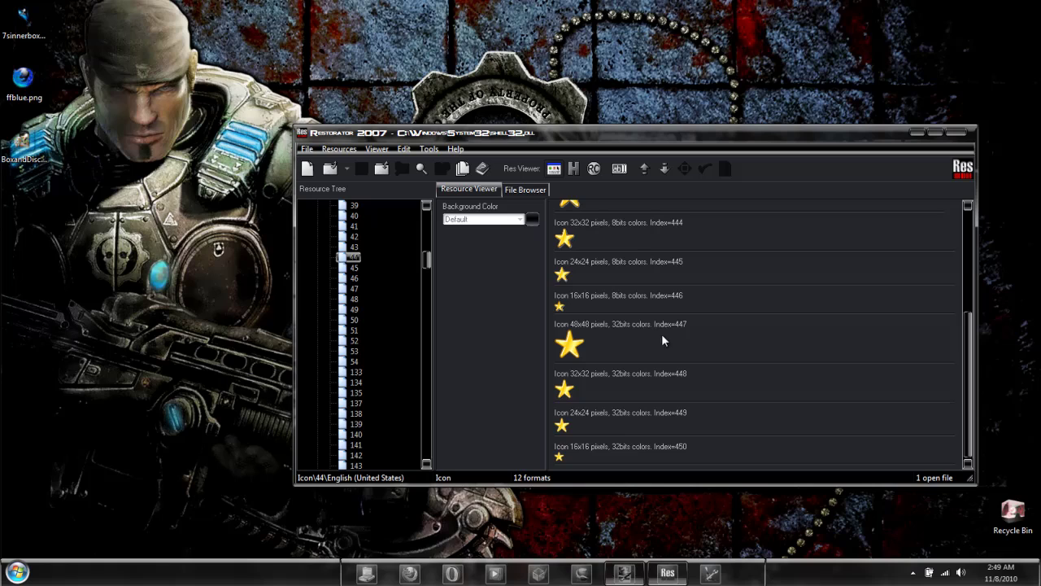
# - Check the formats of icon groups 52, 54 and 134, then minimize Restorator
pyautogui.click(352, 340)
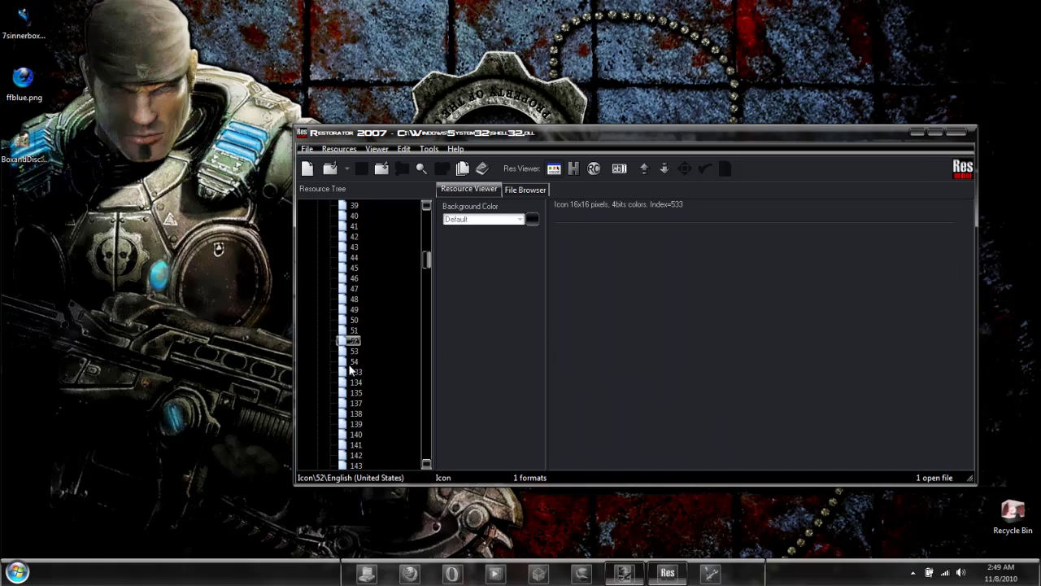
pyautogui.click(352, 363)
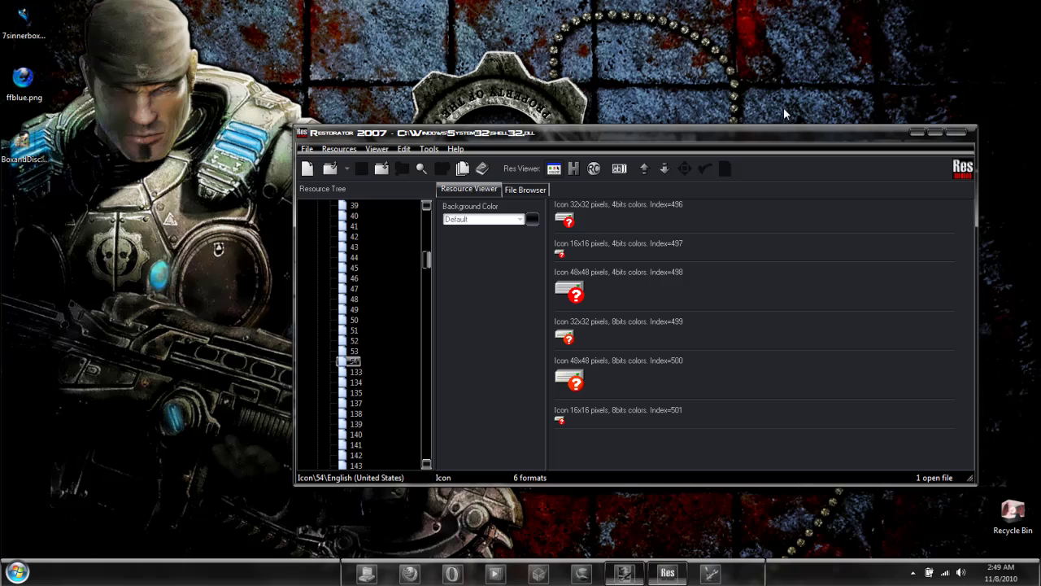
pyautogui.click(344, 384)
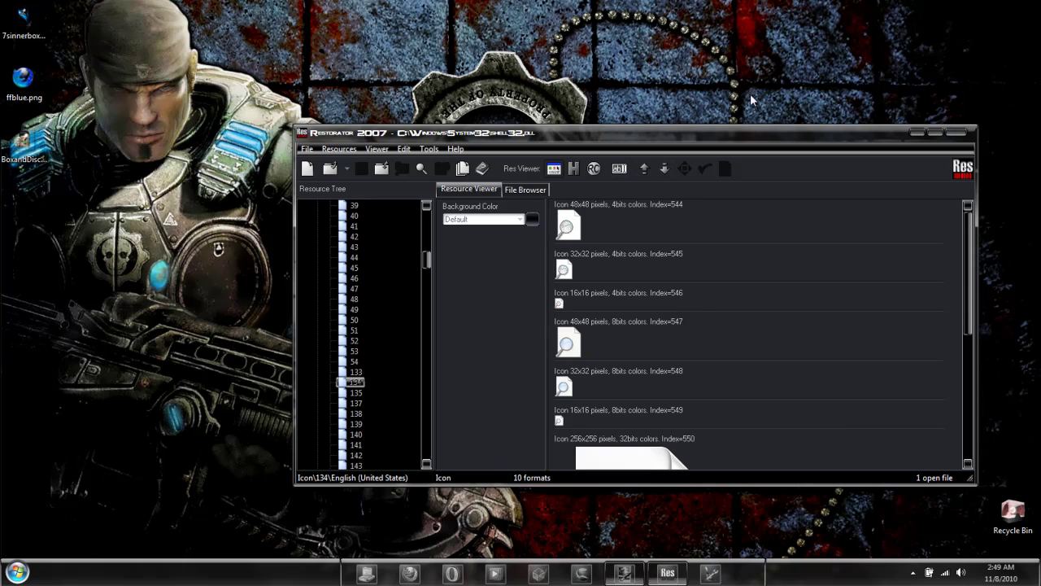
pyautogui.click(916, 132)
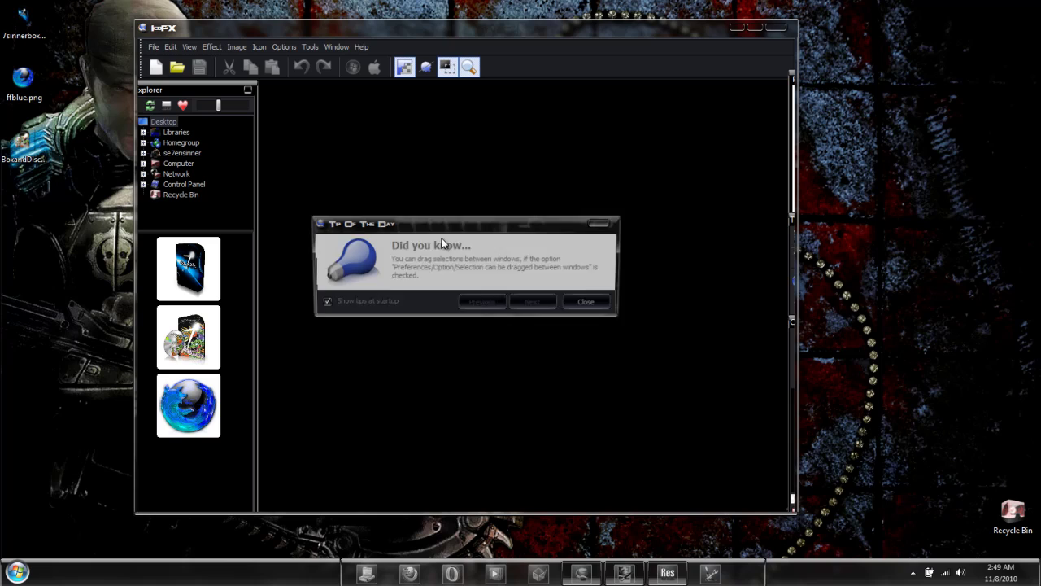
# - Dismiss the IcoFX Tip of the Day and select 7sinnerbox2blue.png on the desktop
pyautogui.click(590, 302)
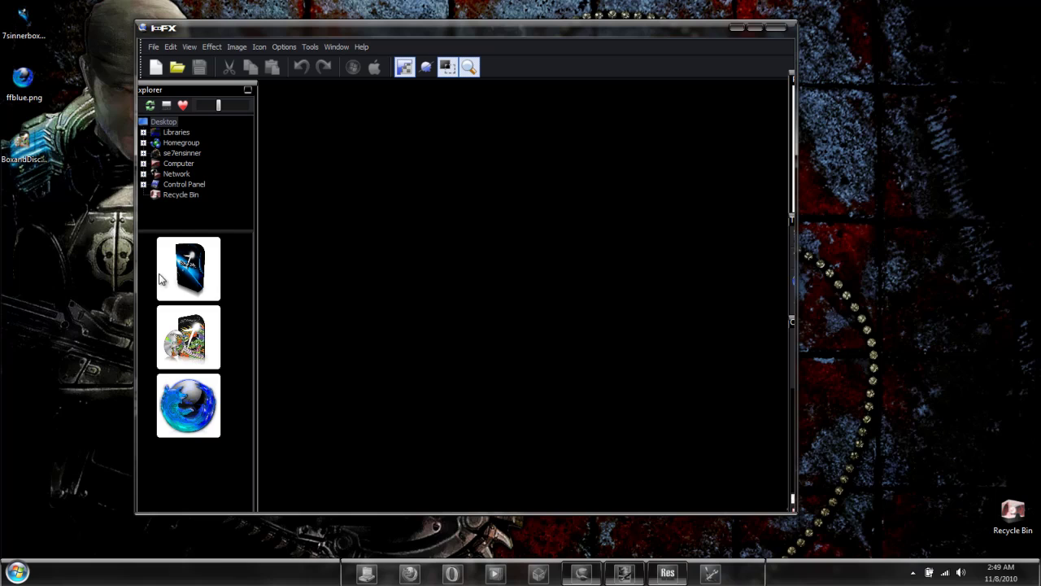
pyautogui.click(23, 26)
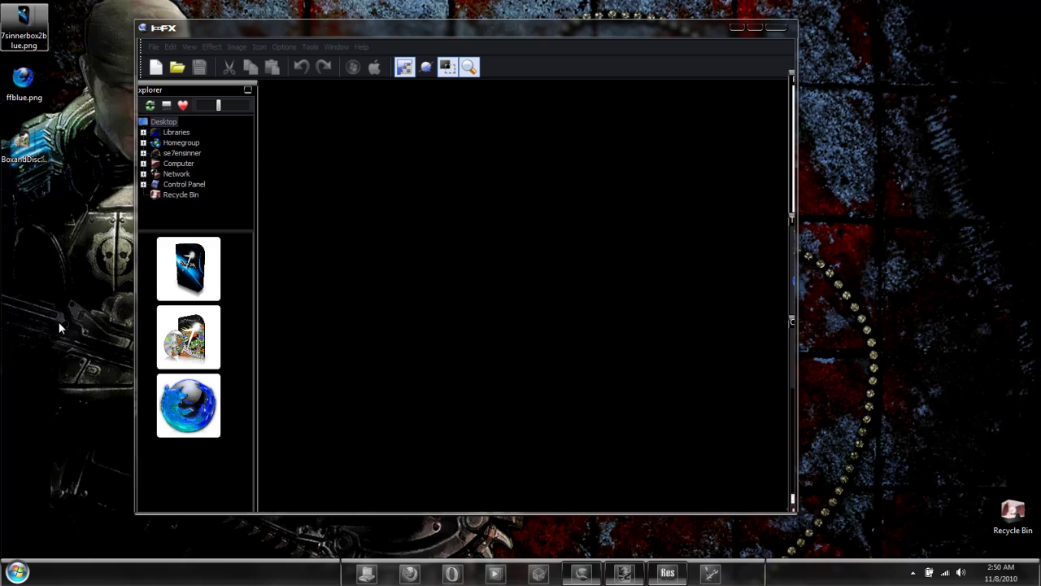
# - Import the whole 7sinner box PNG as a new 256 x 256 True Color + Alpha image
pyautogui.moveTo(187, 276); pyautogui.dragTo(458, 271)
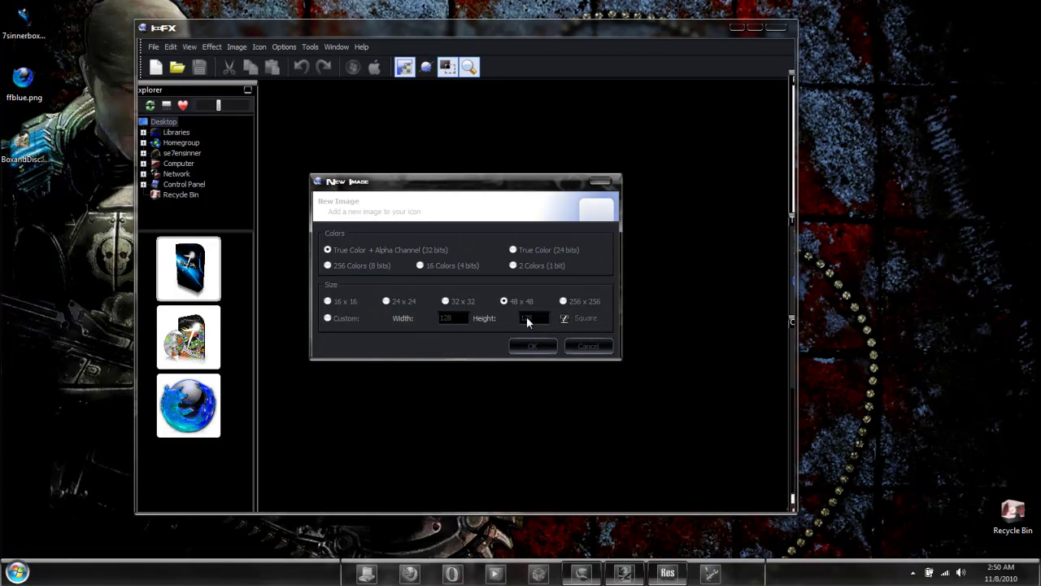
pyautogui.click(566, 301)
pyautogui.click(532, 346)
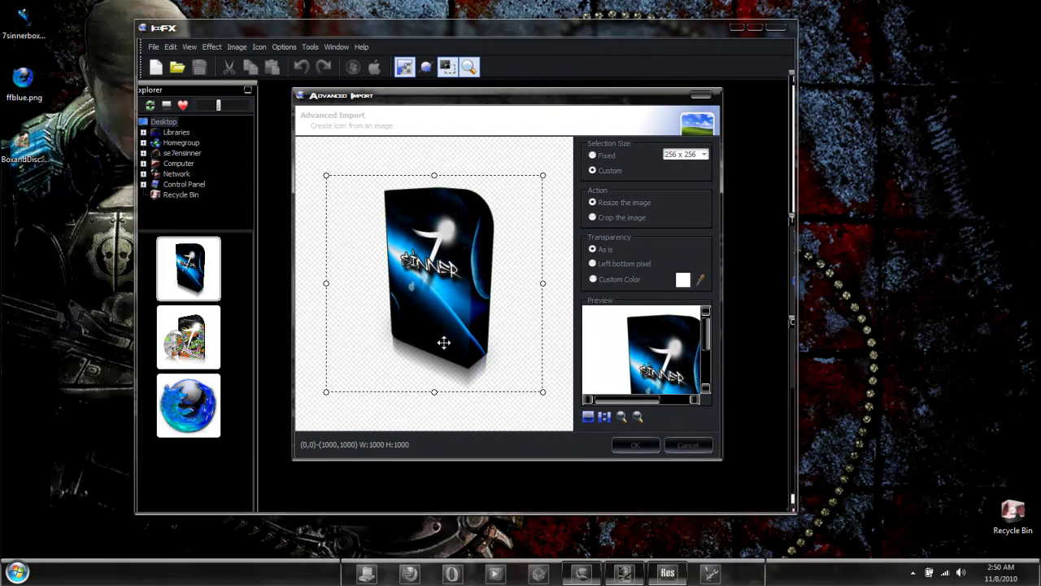
pyautogui.click(635, 445)
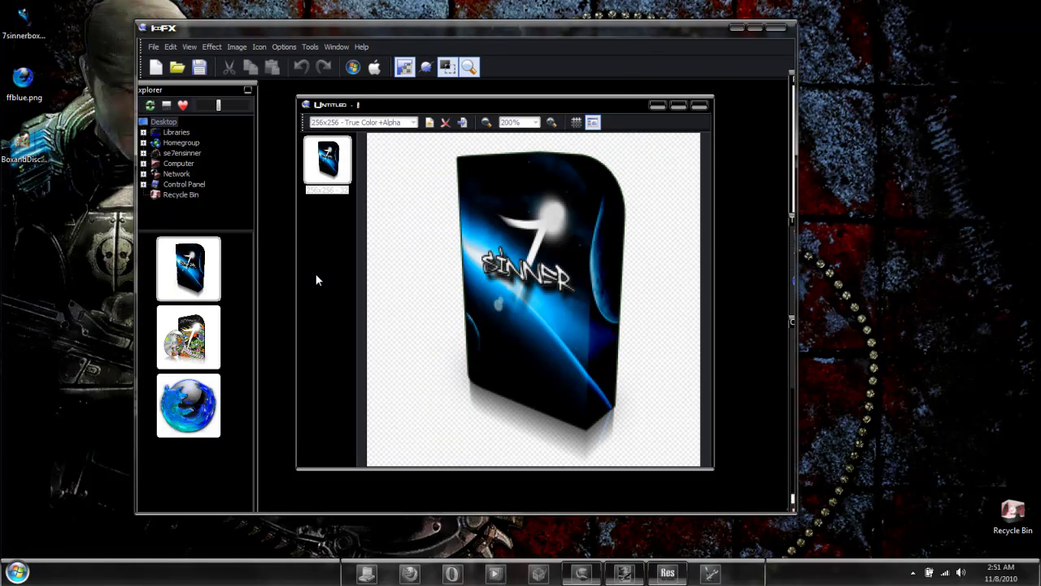
# - Build a Windows icon from the box image with 16x16, 32x32, 48x48 and 256x256 formats
pyautogui.moveTo(383, 108); pyautogui.dragTo(402, 117)
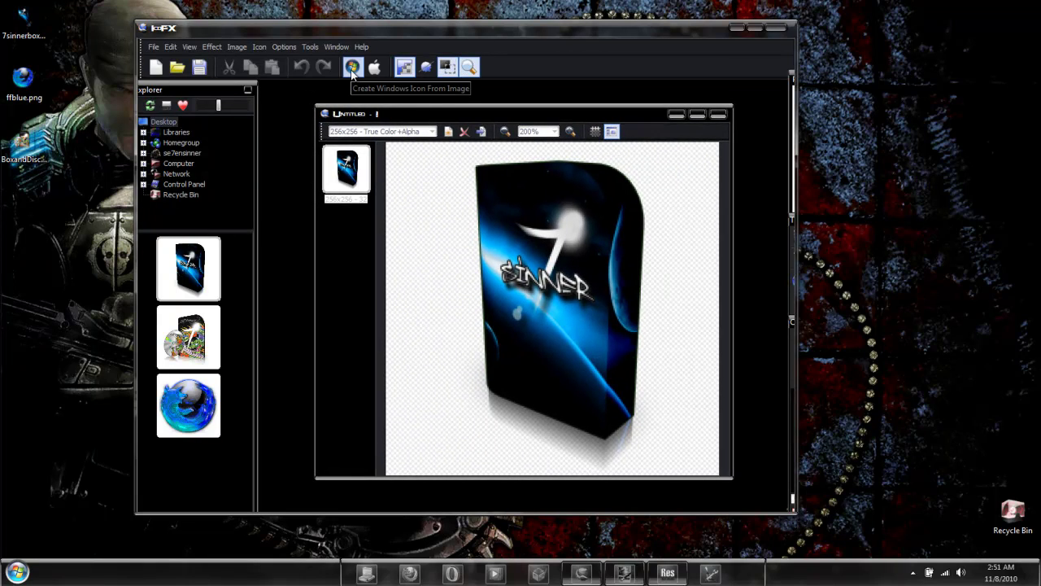
pyautogui.click(352, 67)
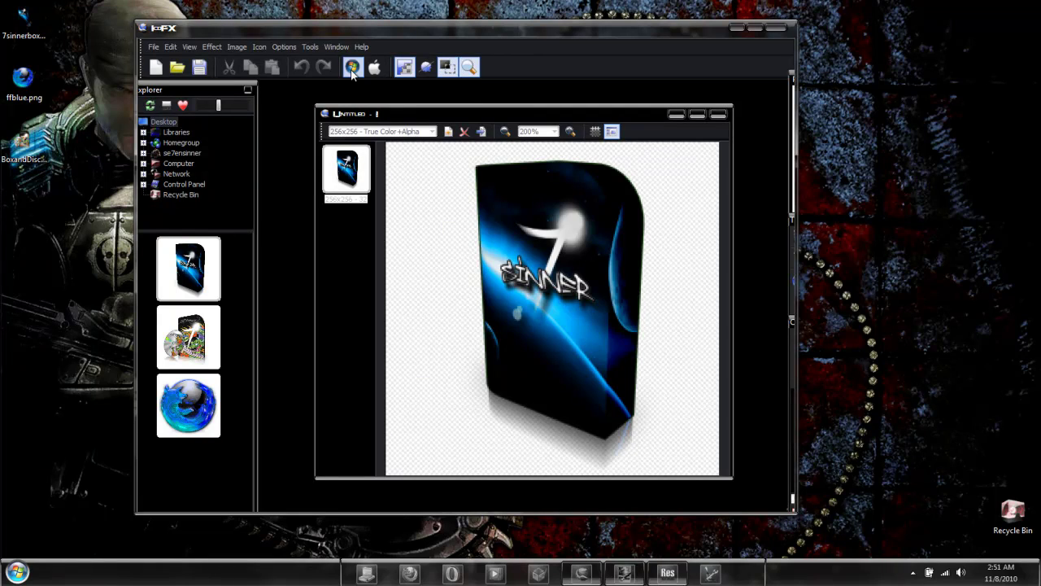
pyautogui.click(353, 67)
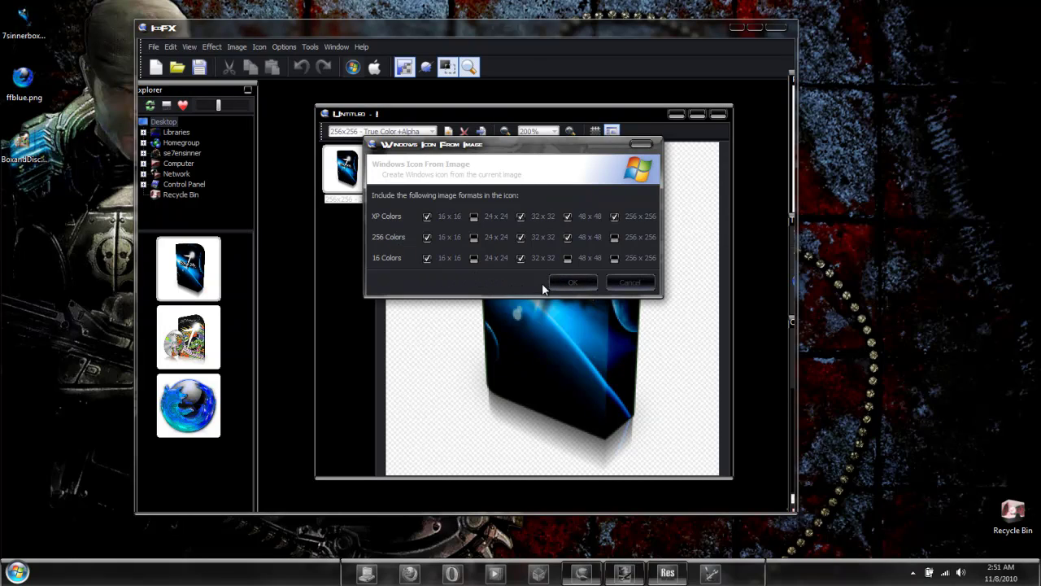
pyautogui.click(580, 282)
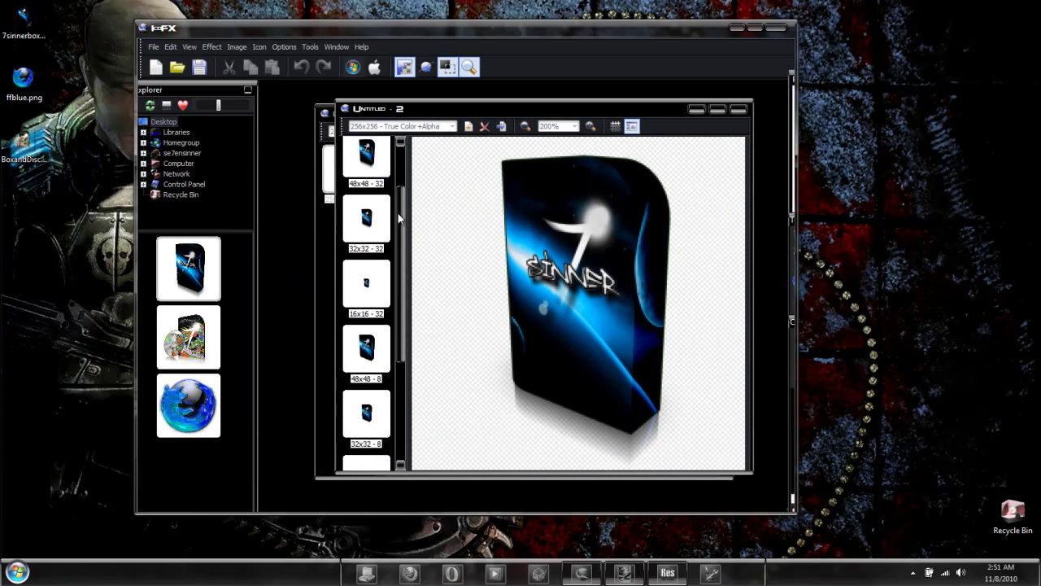
# - Inspect the box icon's 48x48 32-bit and 256x256 formats
pyautogui.scroll(-1, 399, 181)
pyautogui.scroll(1, 399, 183)
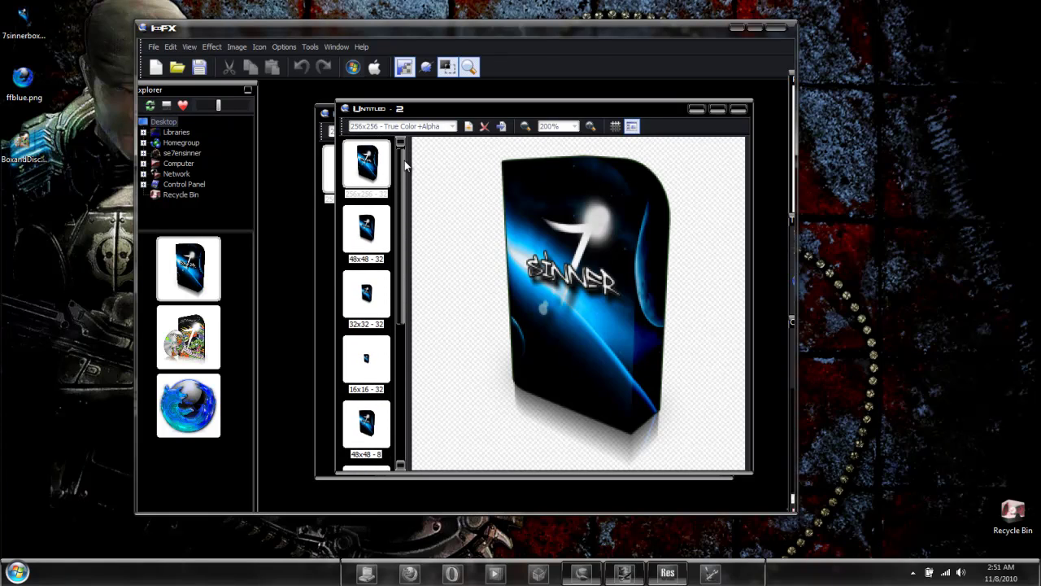
pyautogui.click(374, 228)
pyautogui.click(366, 168)
pyautogui.scroll(-1, 391, 252)
pyautogui.scroll(1, 390, 252)
pyautogui.moveTo(523, 112); pyautogui.dragTo(495, 110)
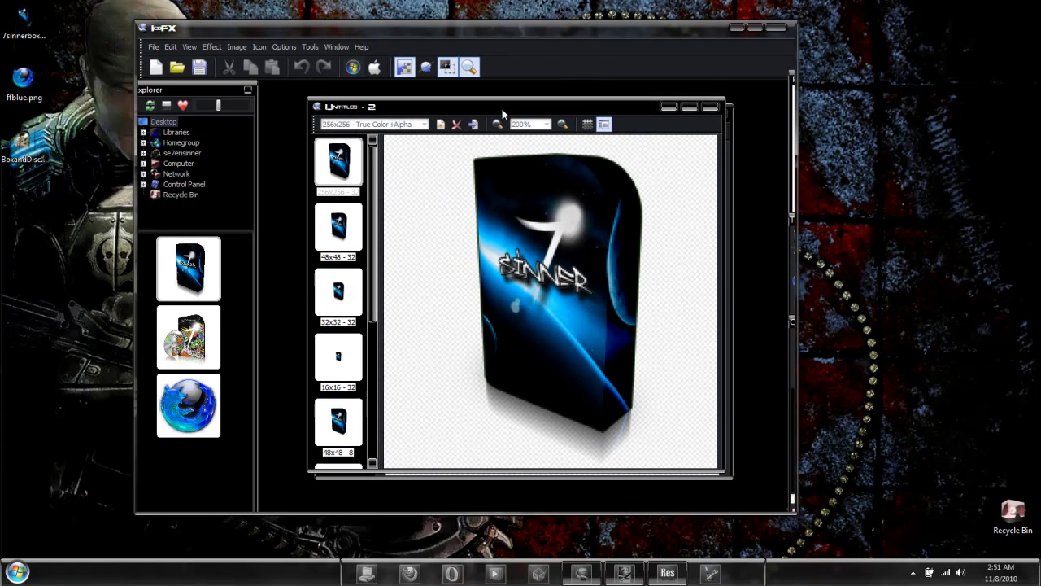
# - Save the box icon to the Desktop as Untitled - 2.ico
pyautogui.click(152, 48)
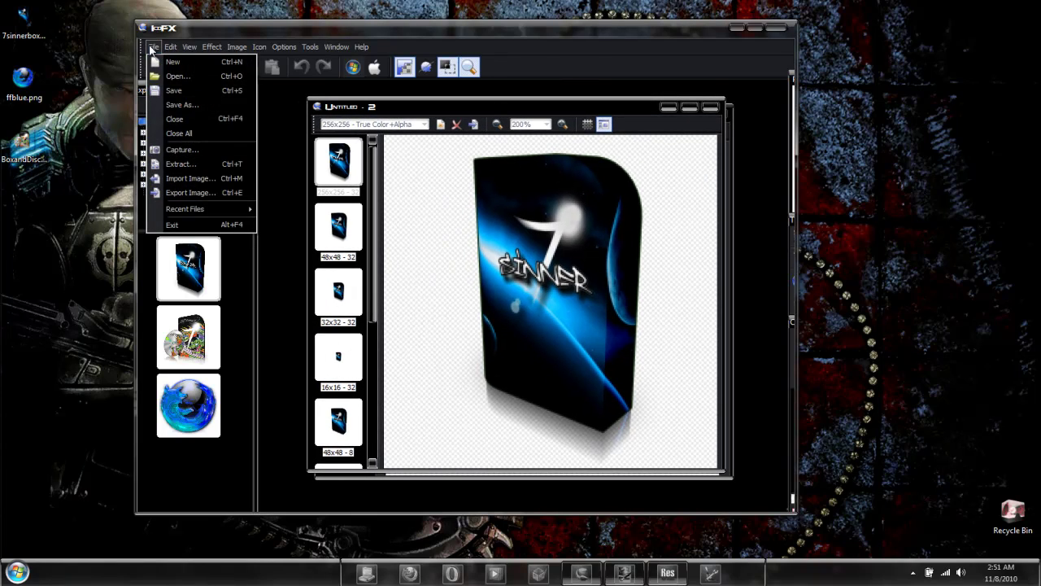
pyautogui.click(175, 91)
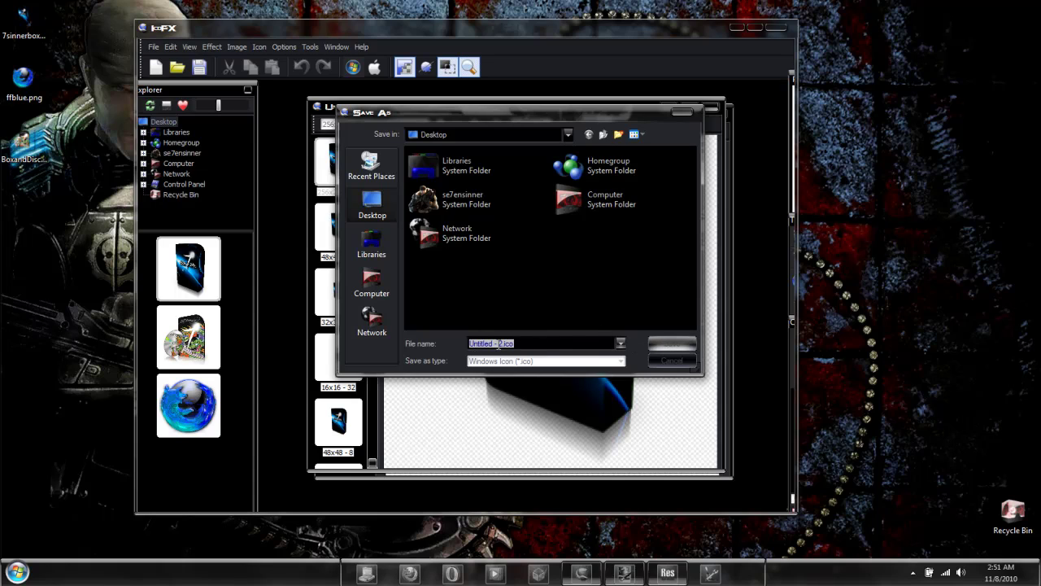
pyautogui.click(667, 345)
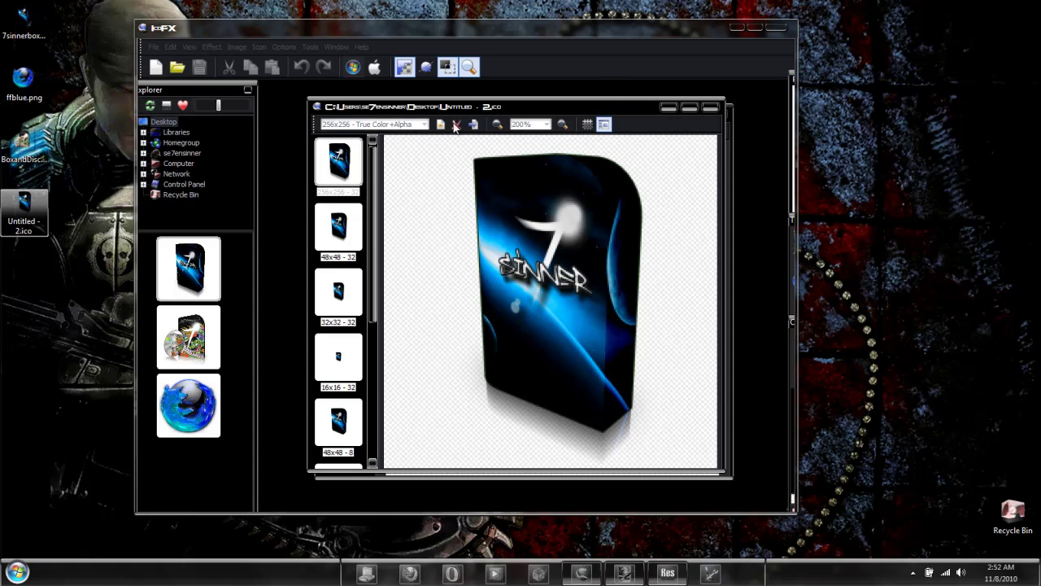
# - Open ffblue.png as a new 256x256 32-bit image
pyautogui.click(190, 402)
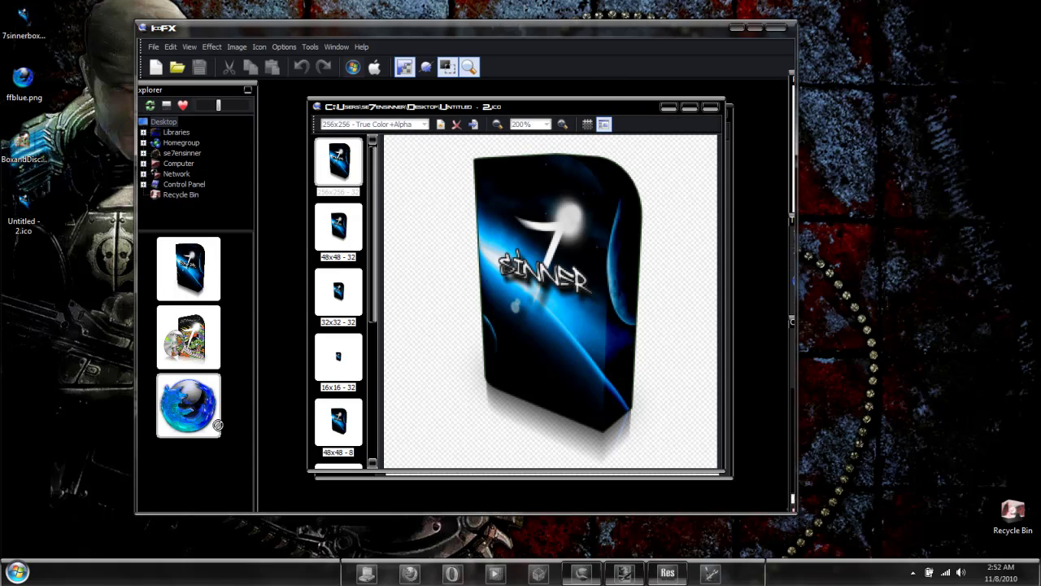
pyautogui.press('Insert')
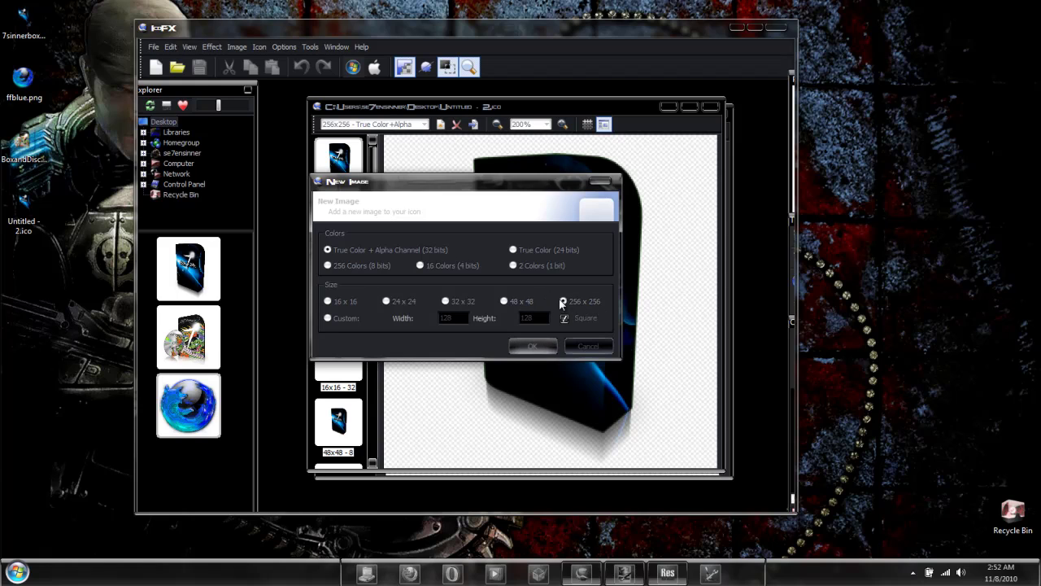
pyautogui.click(533, 346)
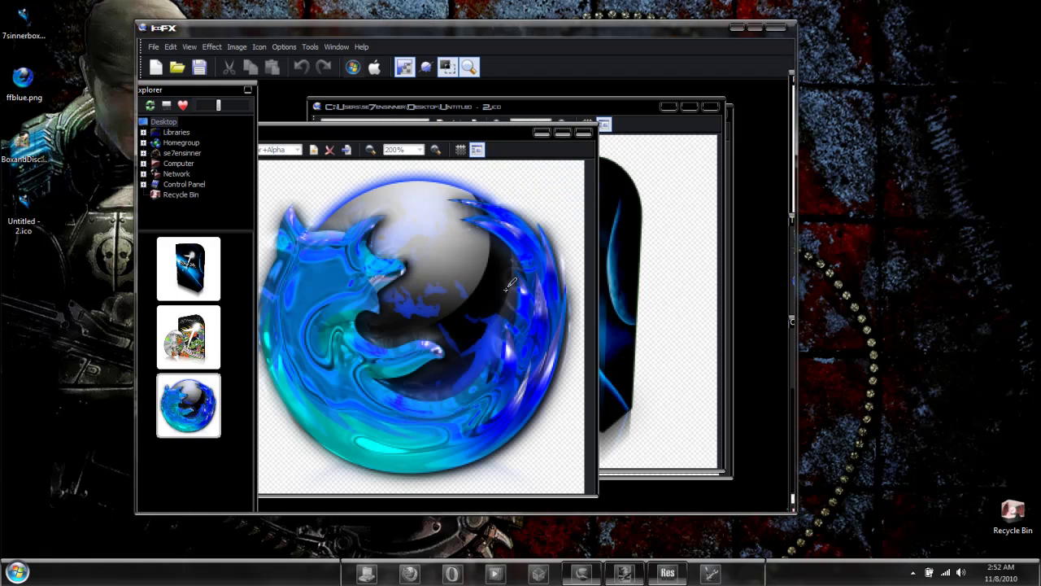
pyautogui.moveTo(529, 126); pyautogui.dragTo(567, 108)
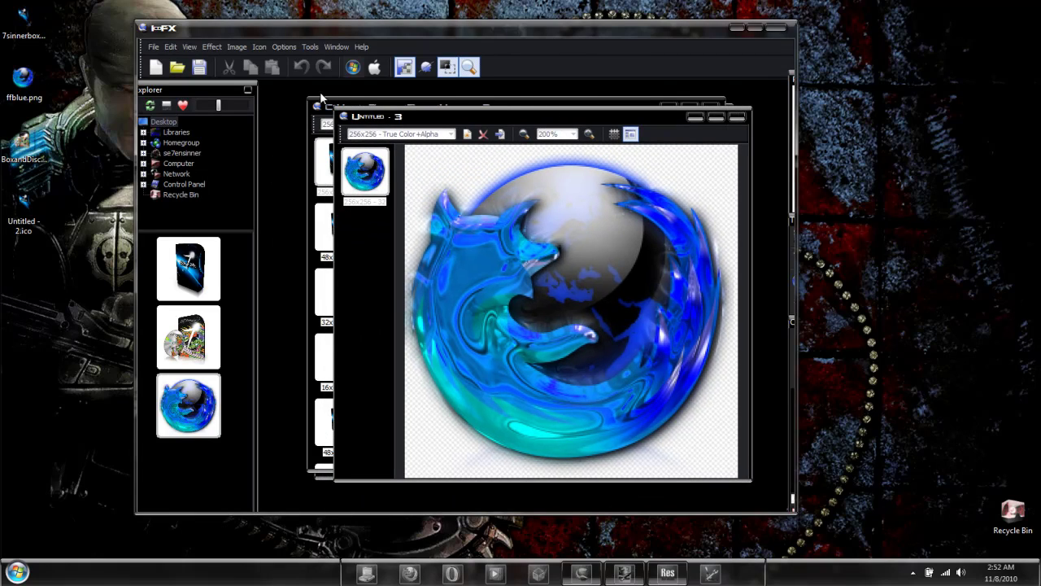
# - Create a Windows icon from the Firefox image with 256, 48, 32 and 16 pixel formats
pyautogui.click(352, 67)
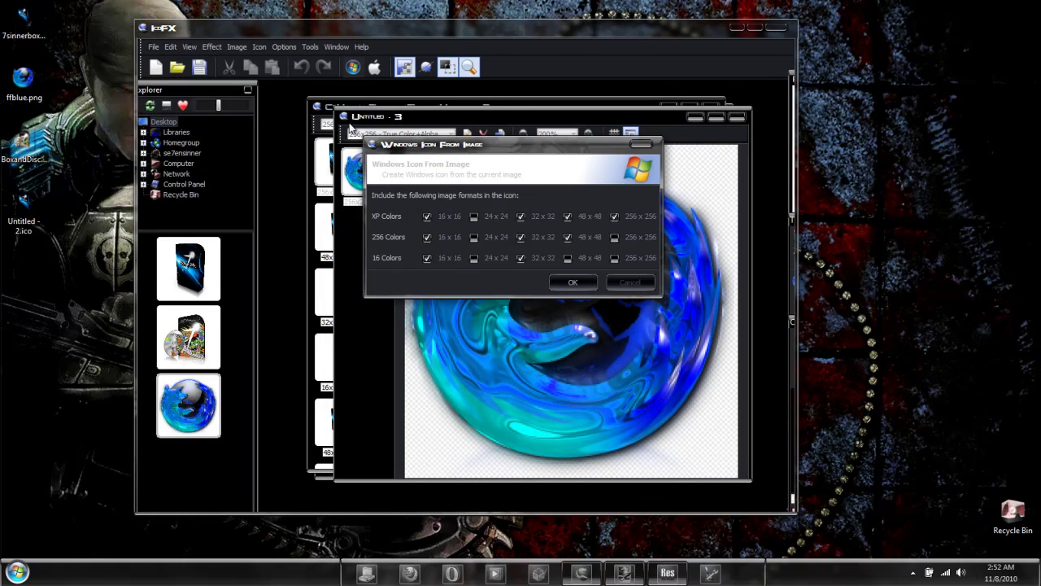
pyautogui.click(573, 283)
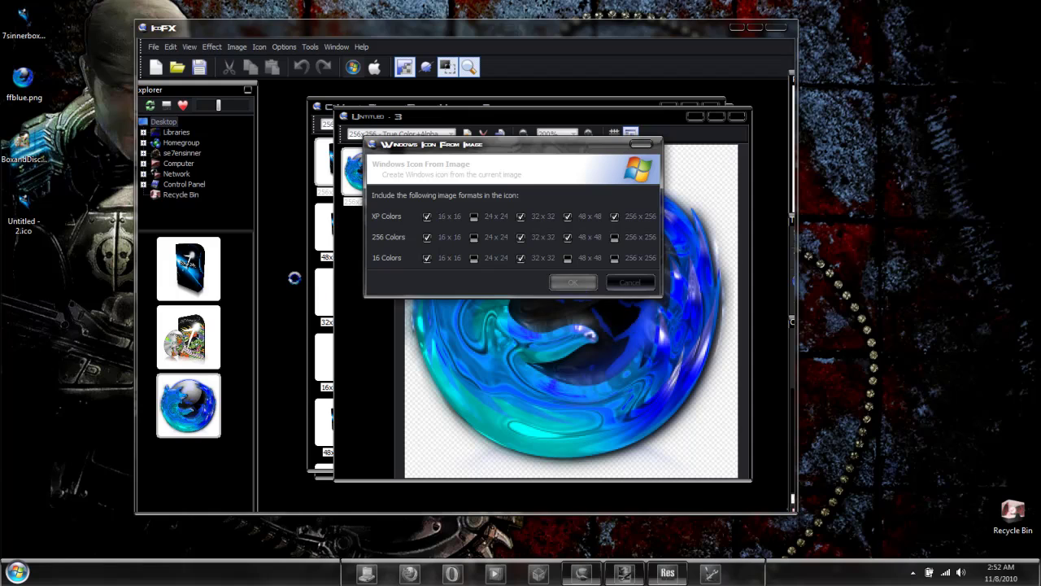
pyautogui.moveTo(361, 164); pyautogui.dragTo(432, 130)
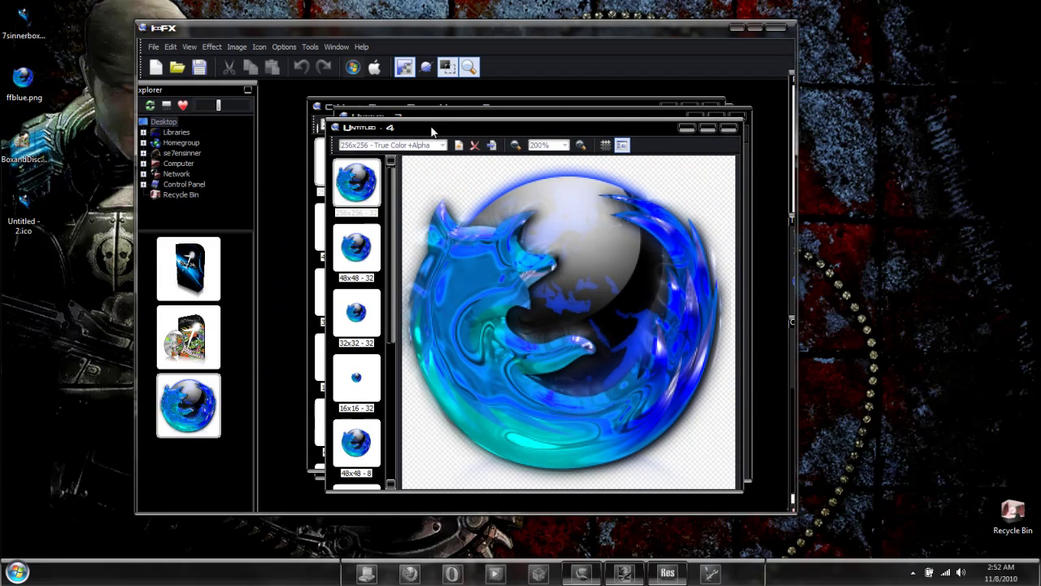
pyautogui.scroll(-2, 392, 203)
pyautogui.scroll(2, 382, 269)
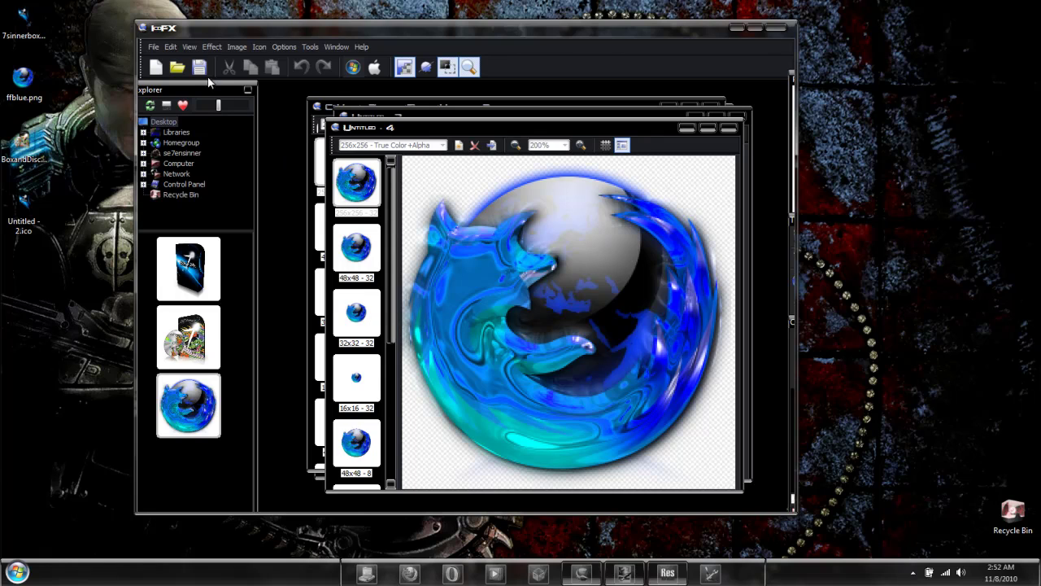
# - Save the Firefox icon to the Desktop as Untitled - 4.ico
pyautogui.click(153, 46)
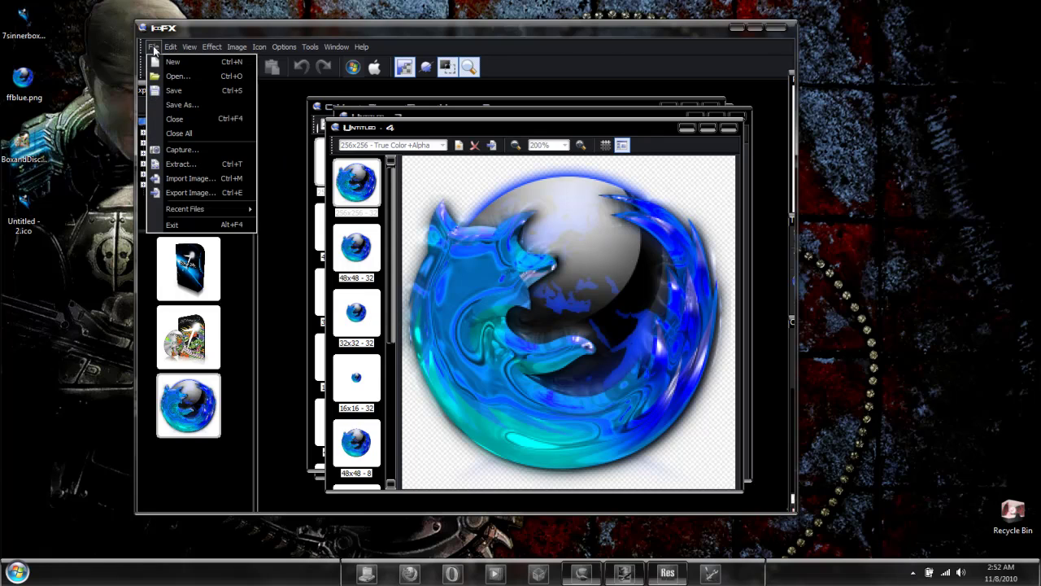
pyautogui.click(178, 104)
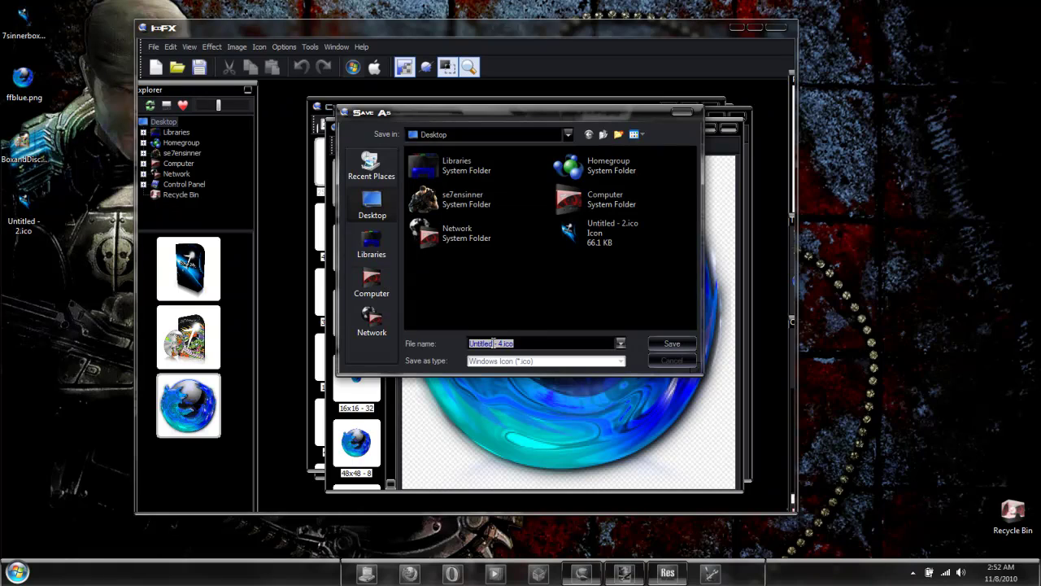
pyautogui.click(672, 343)
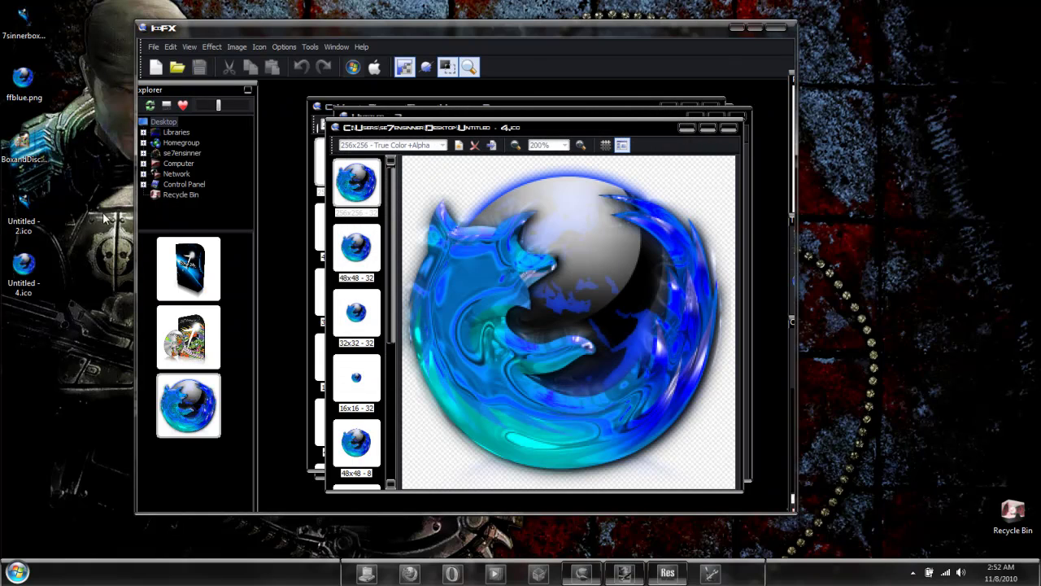
# - Check Untitled - 2.ico and Untitled - 4.ico on the desktop, then bring Restorator 2007 forward
pyautogui.click(26, 285)
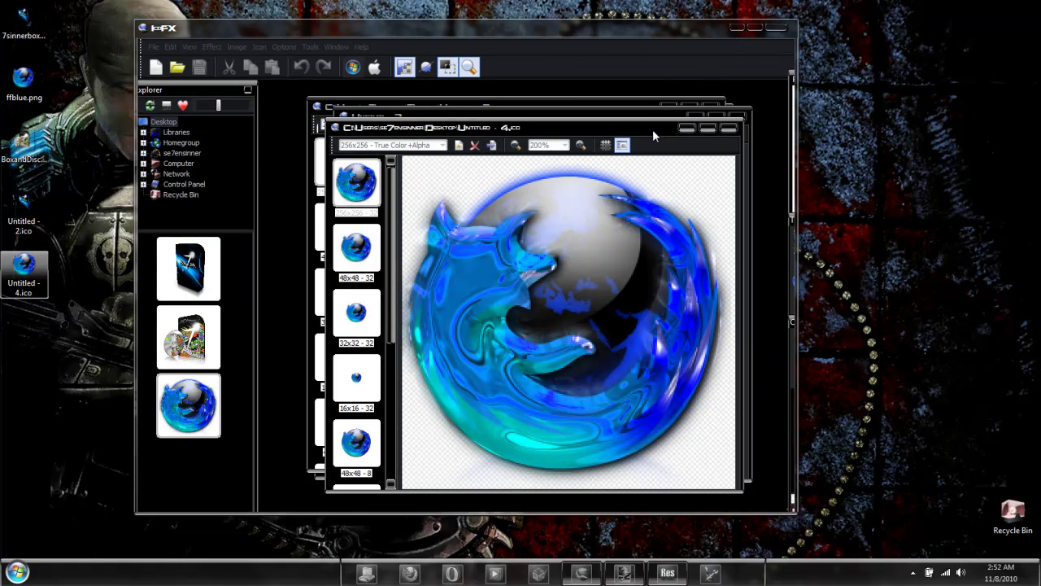
pyautogui.click(31, 226)
pyautogui.click(39, 279)
pyautogui.click(649, 573)
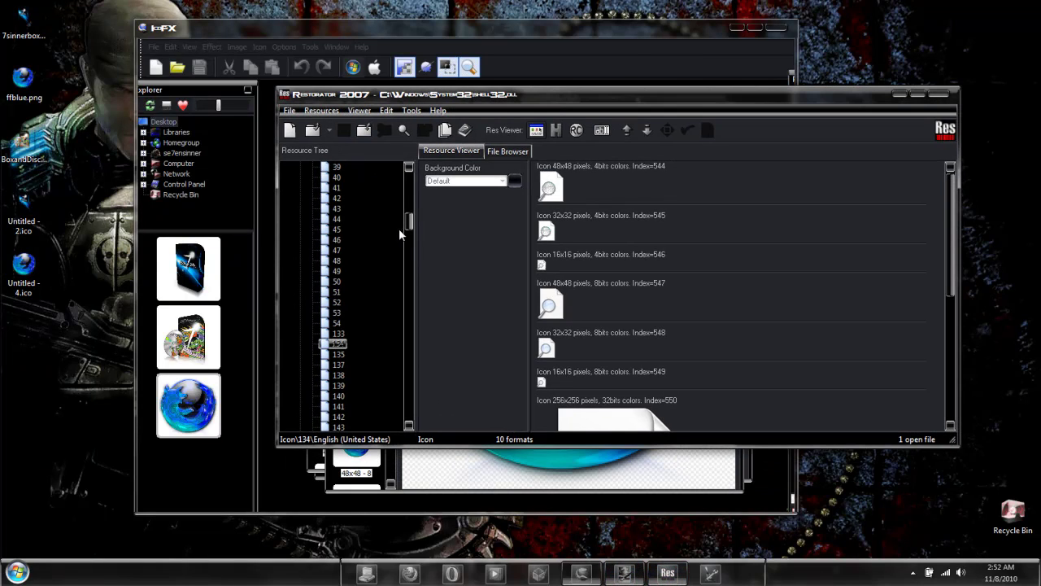